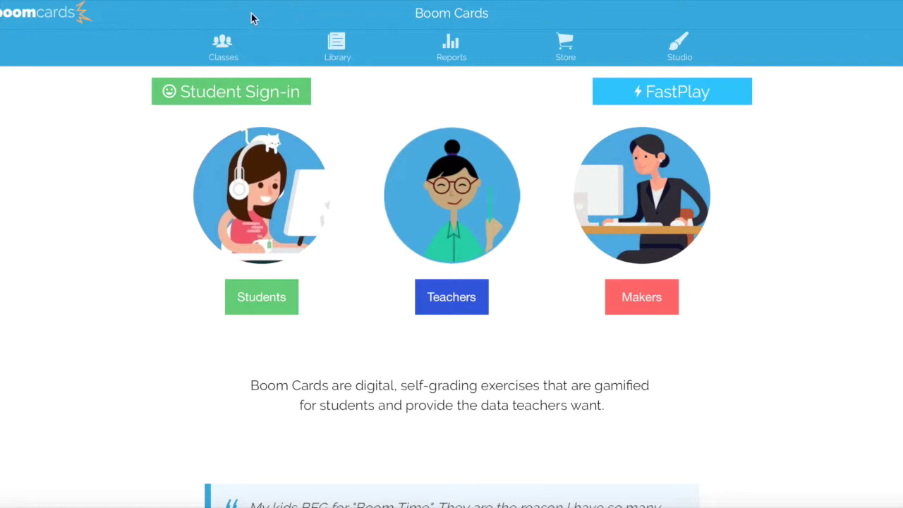
- Create a new classroom from the Classes page
click(224, 63)
scroll(315, 260, down, 3)
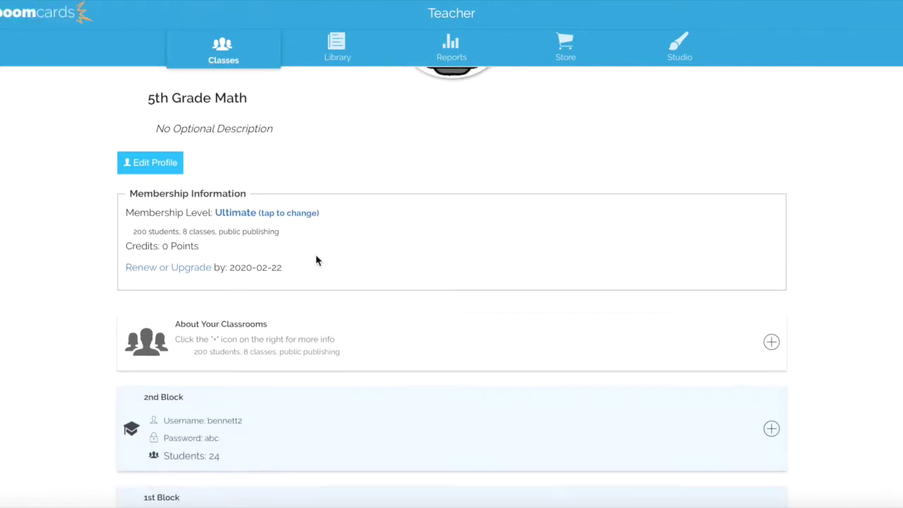
scroll(315, 260, down, 3)
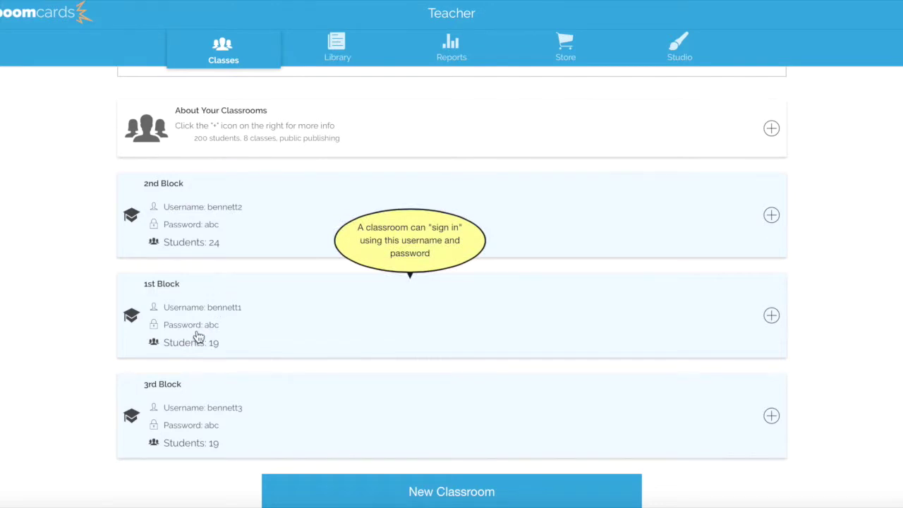
scroll(553, 234, down, 1)
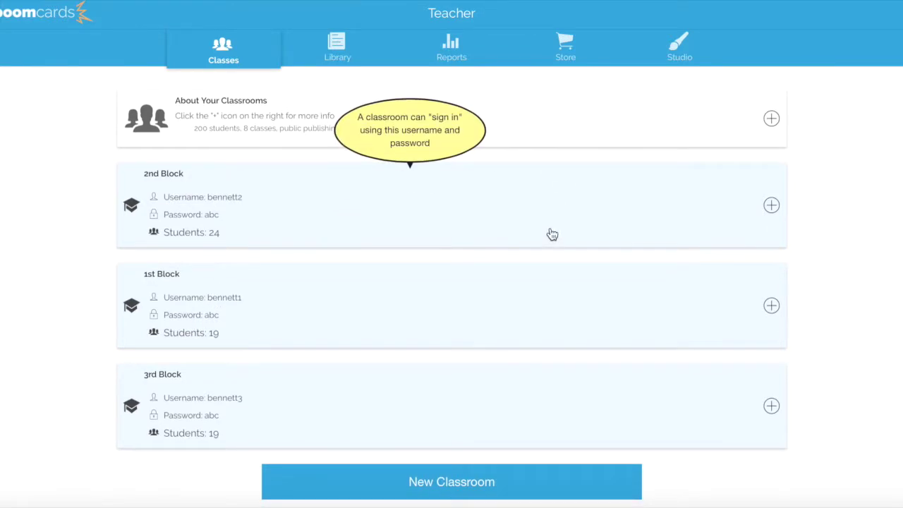
click(453, 484)
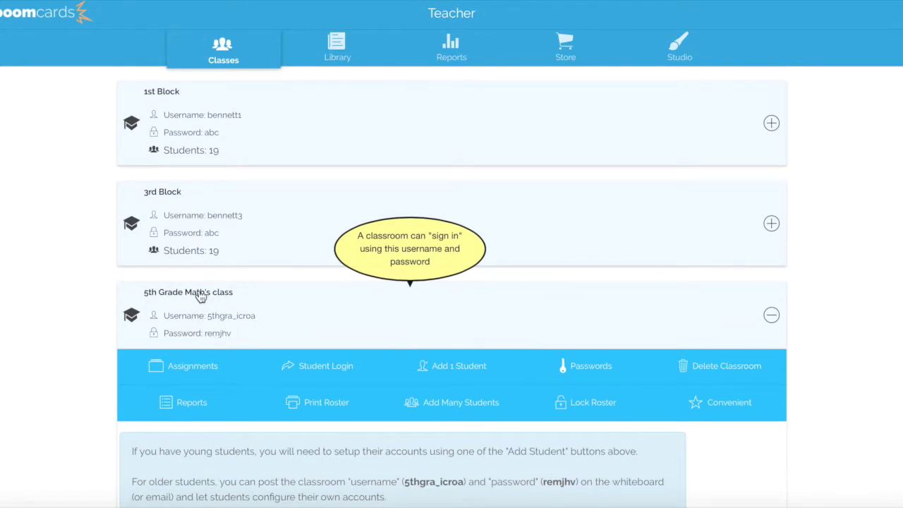
- Rename the new classroom to 'New Classroom'
click(198, 292)
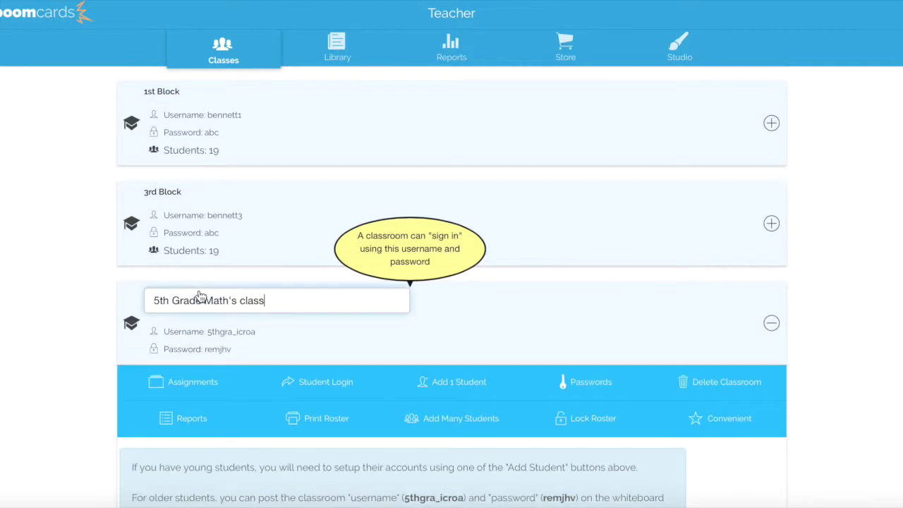
drag(293, 302, 134, 300)
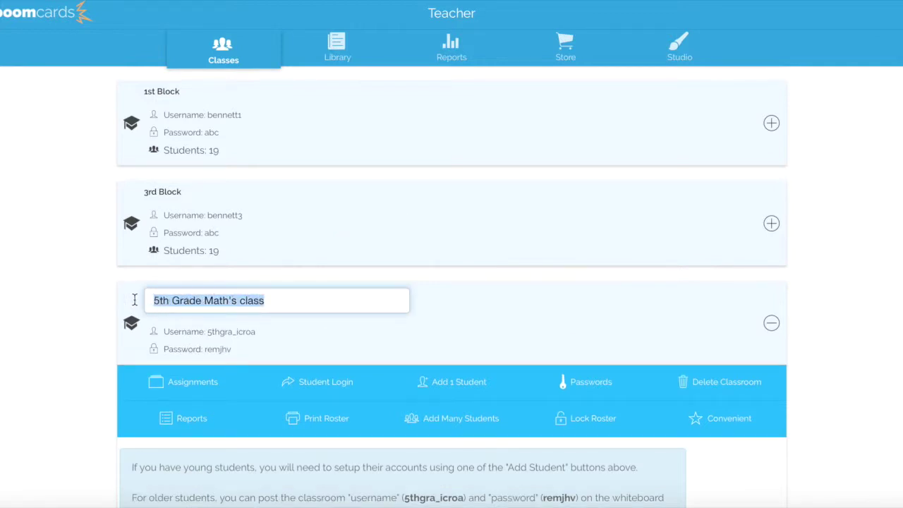
text(New Cla)
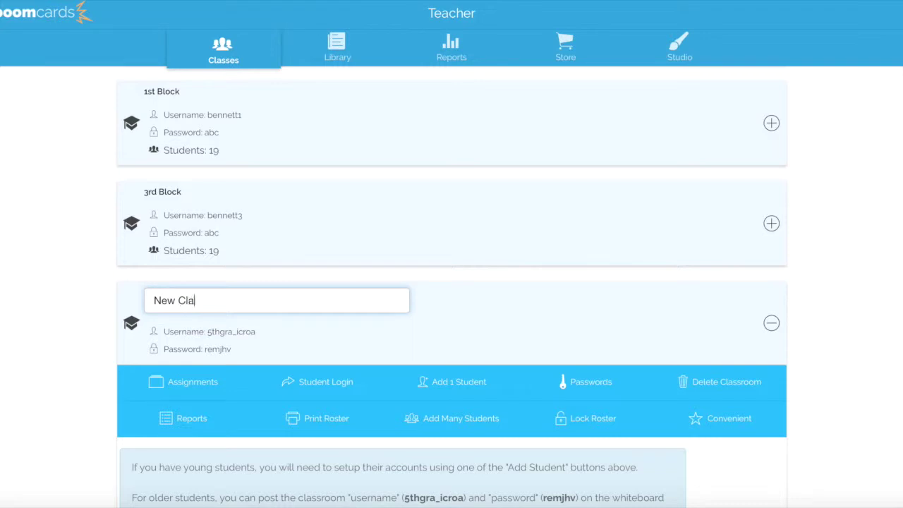
text(ssroom)
key(Return)
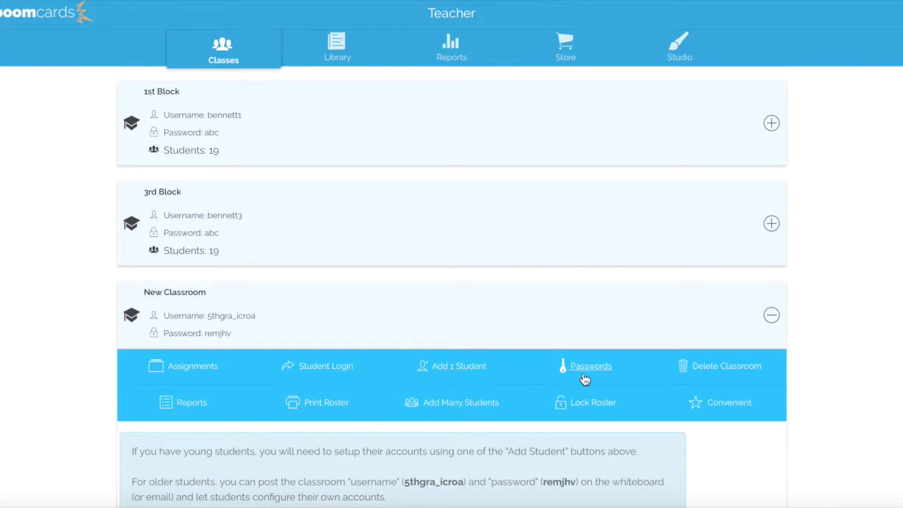
- Enter the seven student nicknames in the Add Many Students form, fixing a typo
click(468, 372)
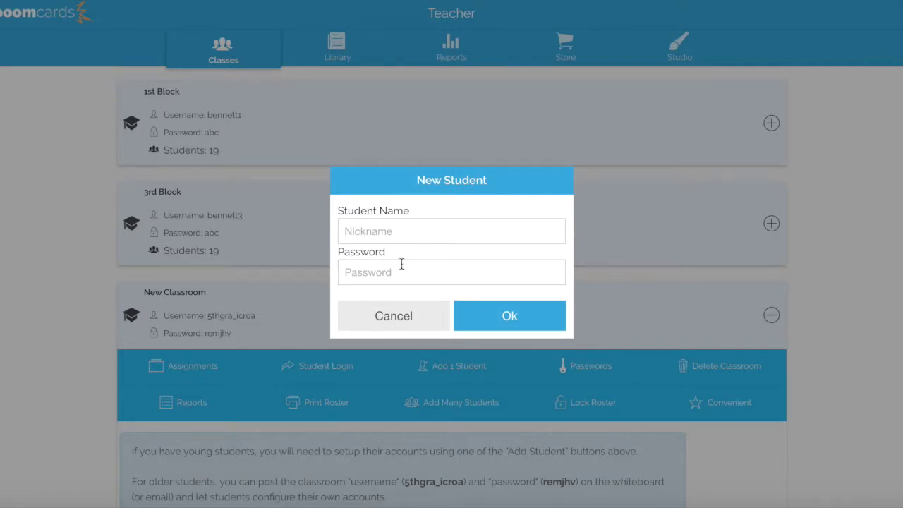
click(396, 319)
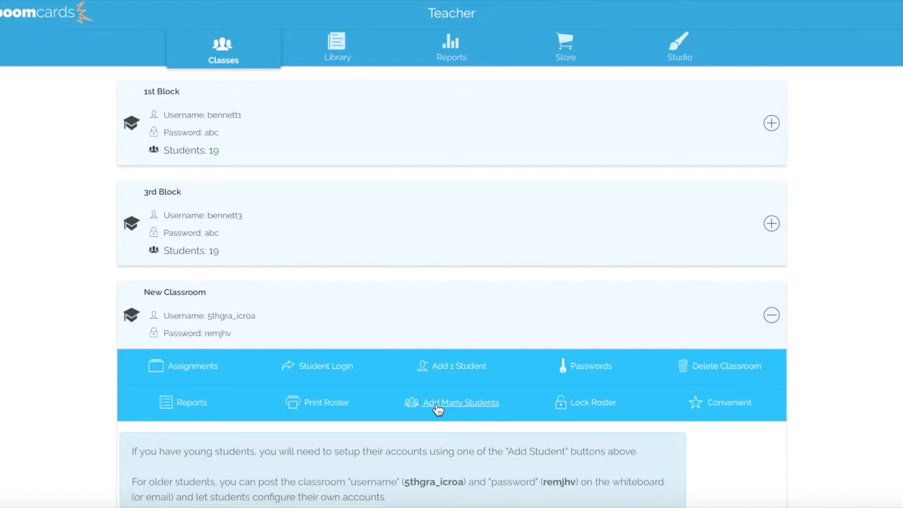
click(438, 408)
text(Ashlyn, Dave, Melissa, Robbie, Portlyn )
text(Easton)
key(BackSpace)
key(BackSpace)
key(BackSpace)
key(BackSpace)
key(BackSpace)
key(BackSpace)
key(BackSpace)
text(, Easton, )
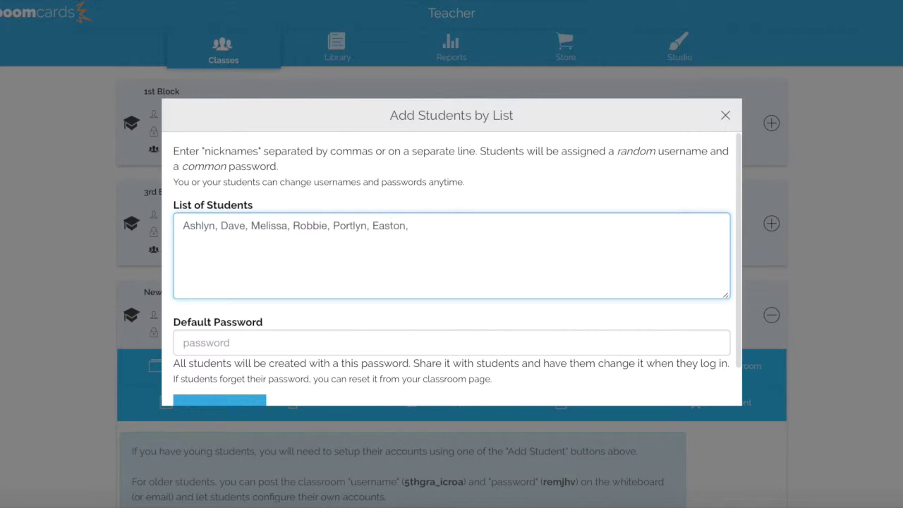
text(Irene)
- Give the students a shared default password and add them to the class
click(211, 345)
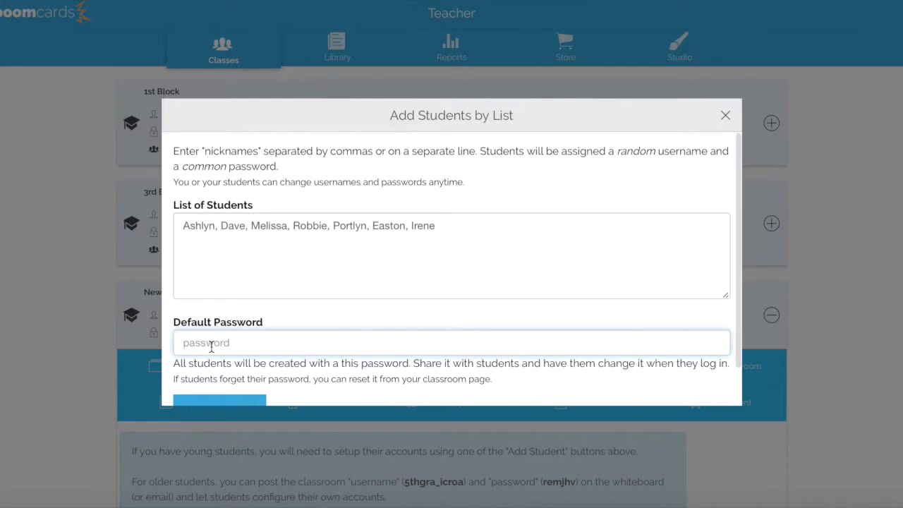
scroll(451, 282, down, 1)
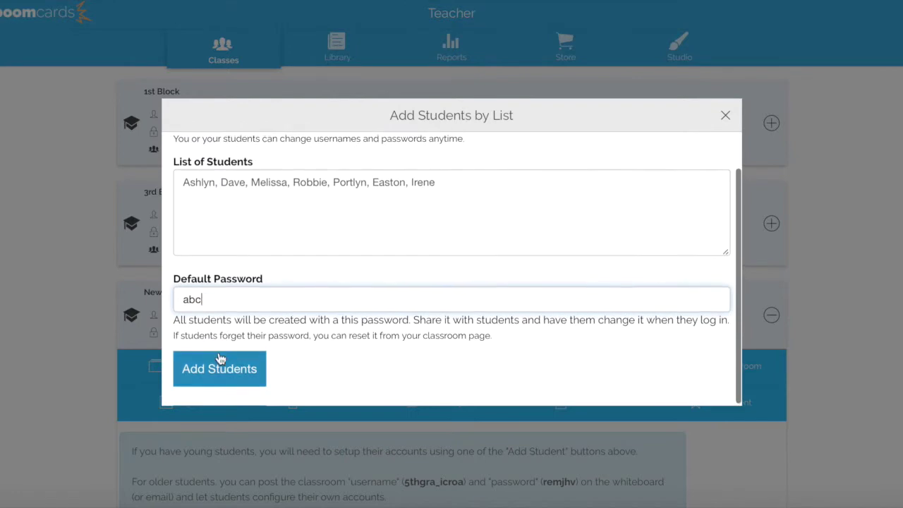
click(230, 376)
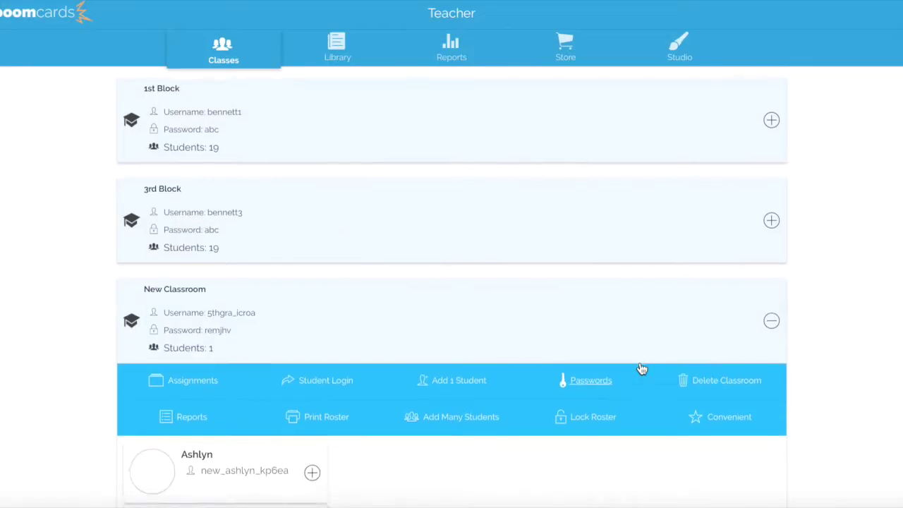
- Scroll through the seven student cards, with their avatars and generated usernames
scroll(640, 367, down, 3)
scroll(642, 368, down, 2)
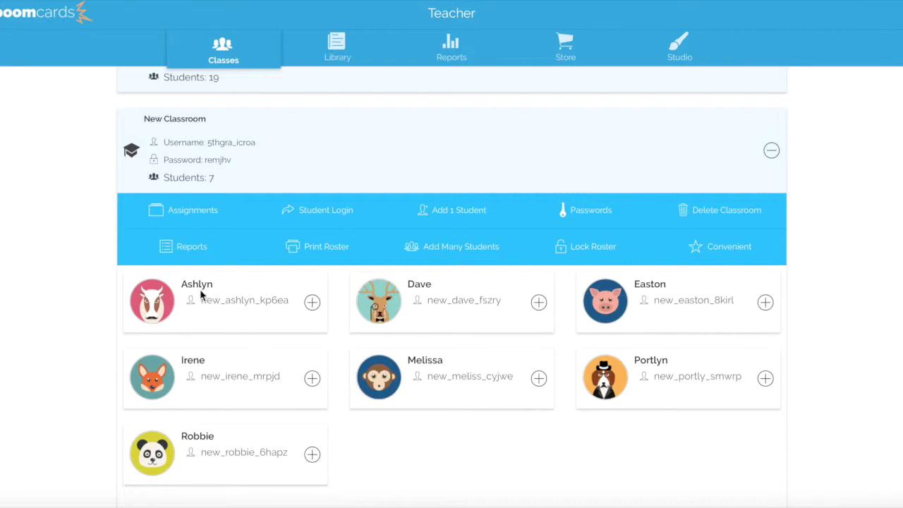
- Reassign the first student to the 3rd Block class and confirm
click(312, 303)
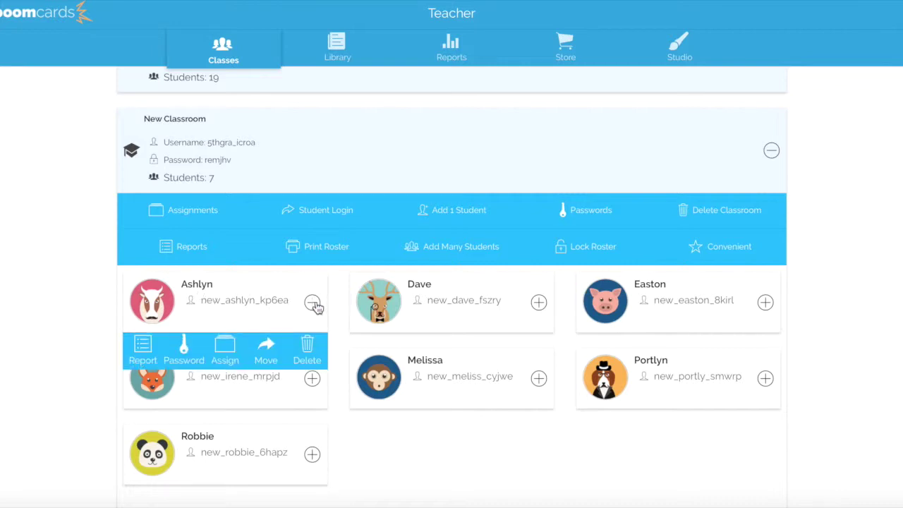
click(269, 353)
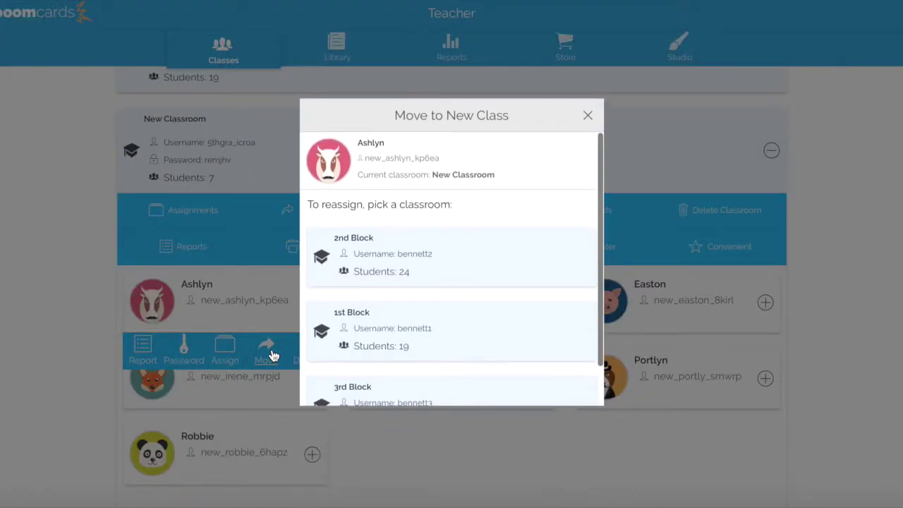
scroll(442, 294, down, 1)
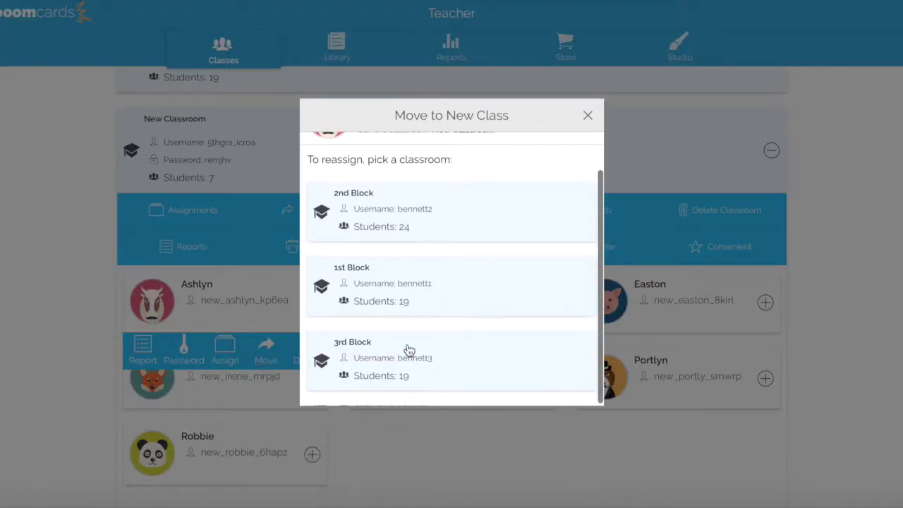
click(408, 350)
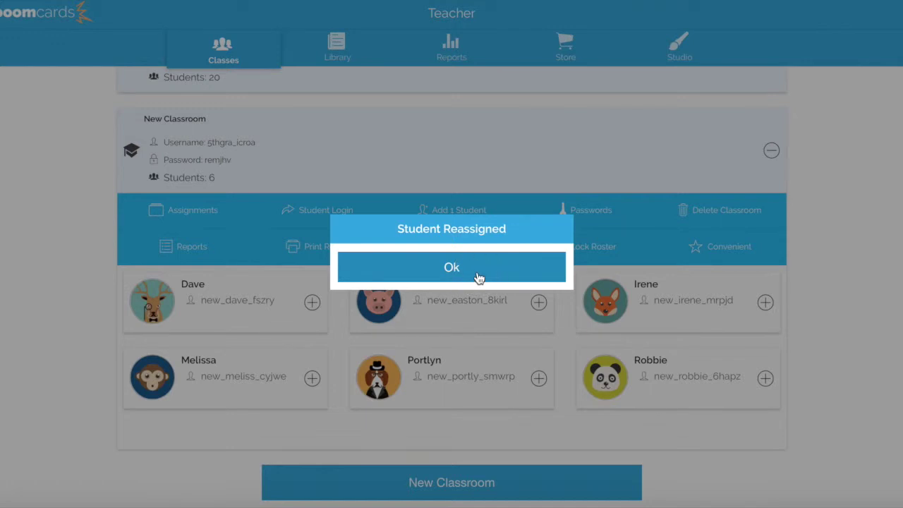
click(479, 278)
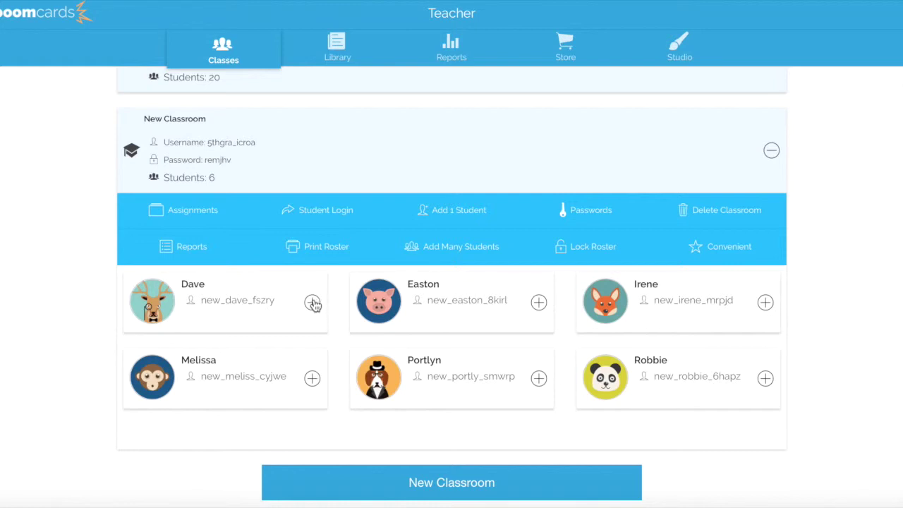
- Replace the first listed student's generated password with a custom password
click(312, 303)
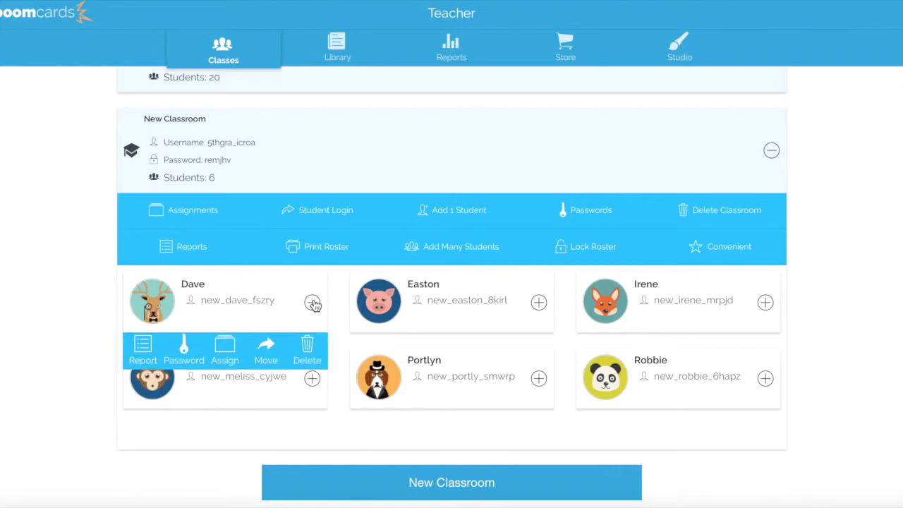
click(181, 344)
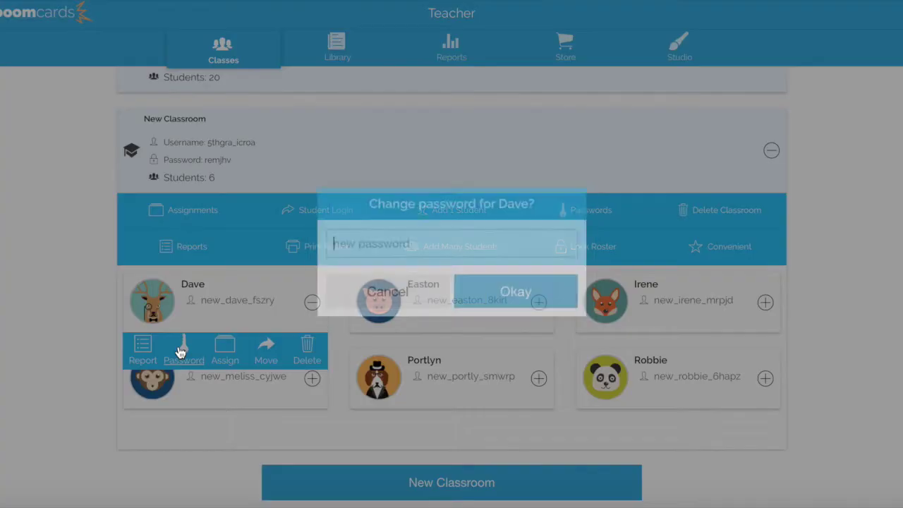
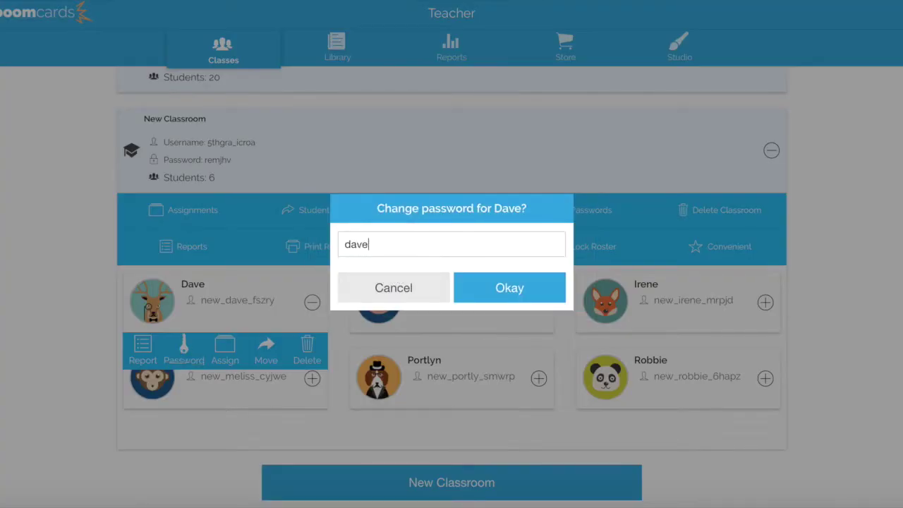
click(520, 290)
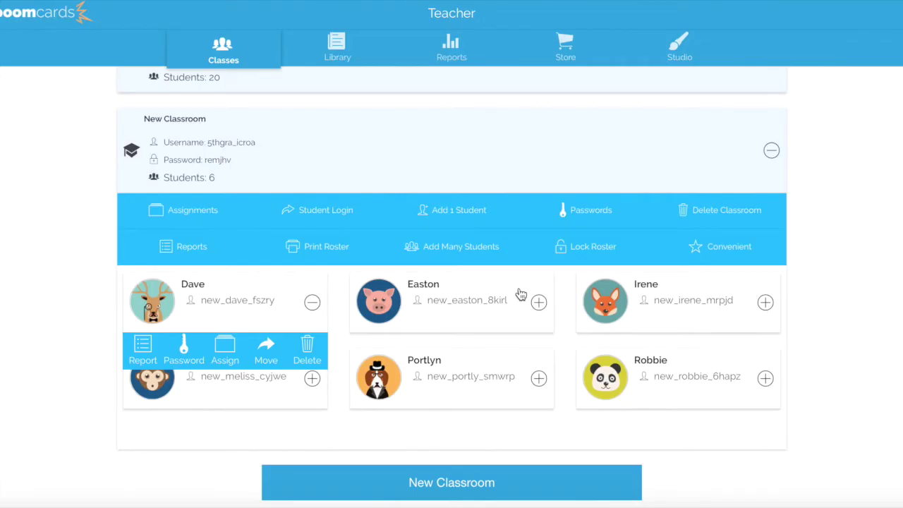
click(314, 303)
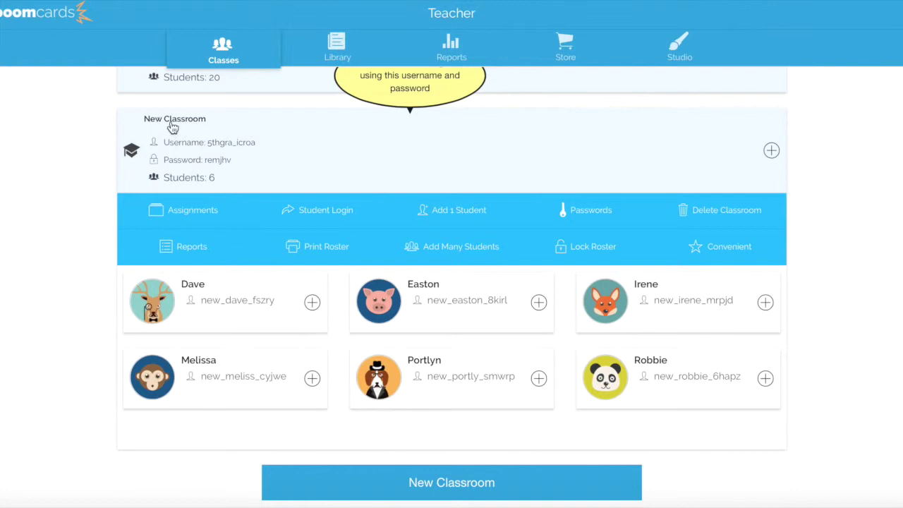
- Change the classroom login username to 'newclassroom'
click(221, 150)
drag(308, 148, 200, 148)
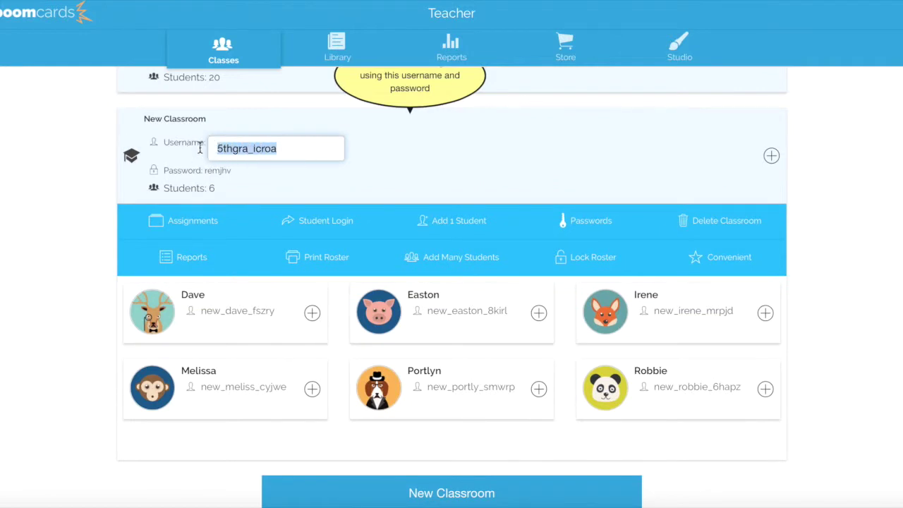
text(newclassroom)
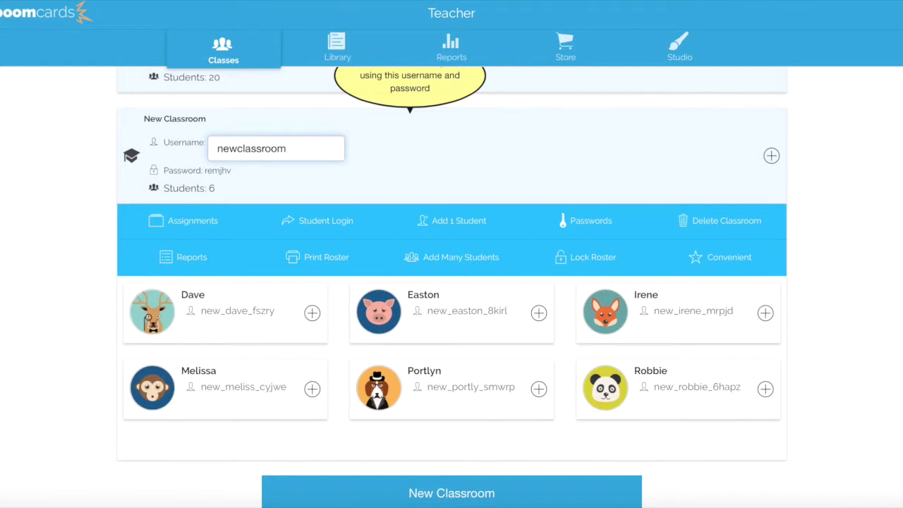
click(228, 177)
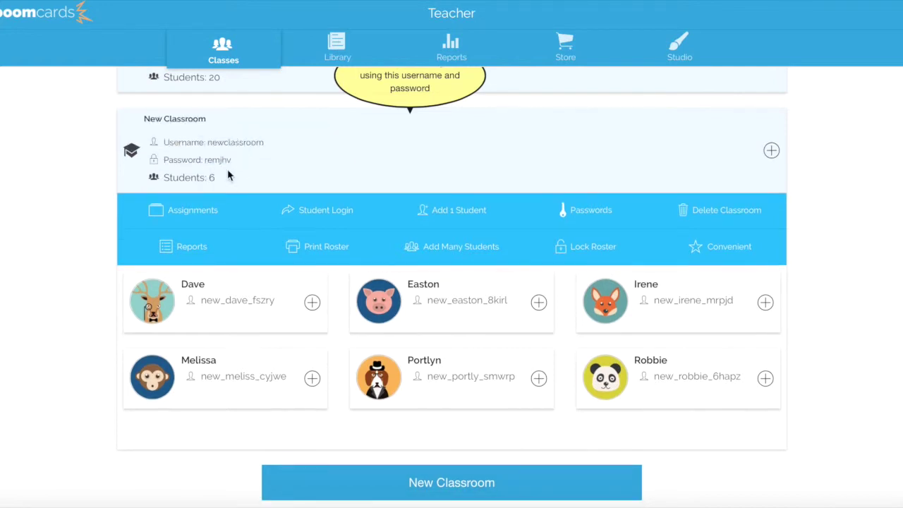
- Set a new custom classroom password
click(226, 163)
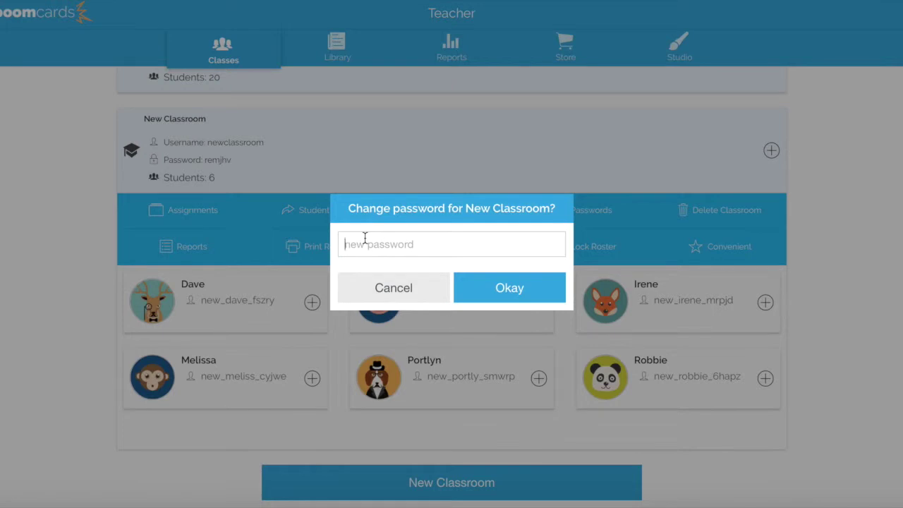
click(509, 288)
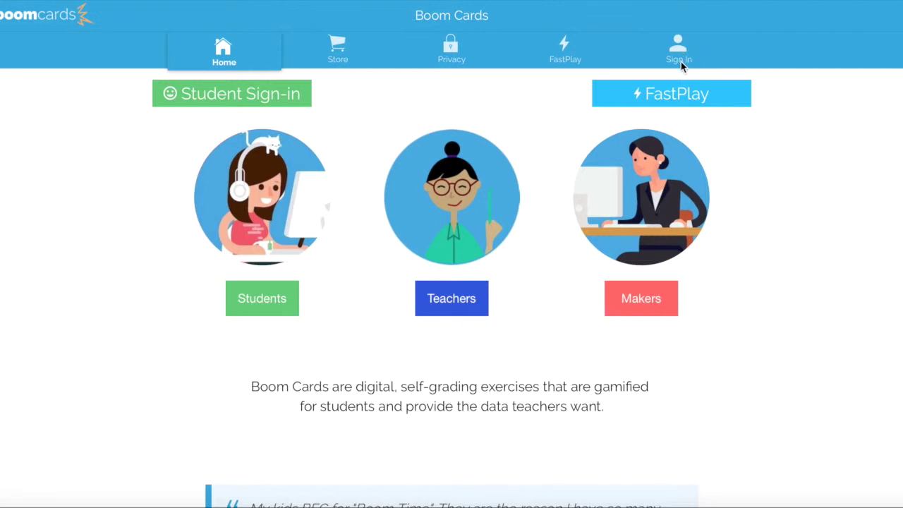
- Sign in as a student with 'newclassroom' and its password, without saving the password in Safari
click(254, 99)
drag(459, 188, 302, 171)
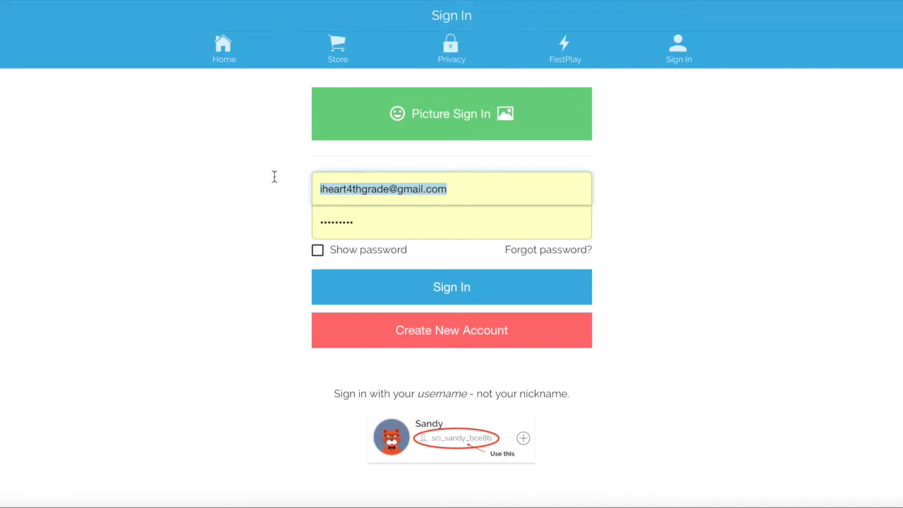
text(newclassroom)
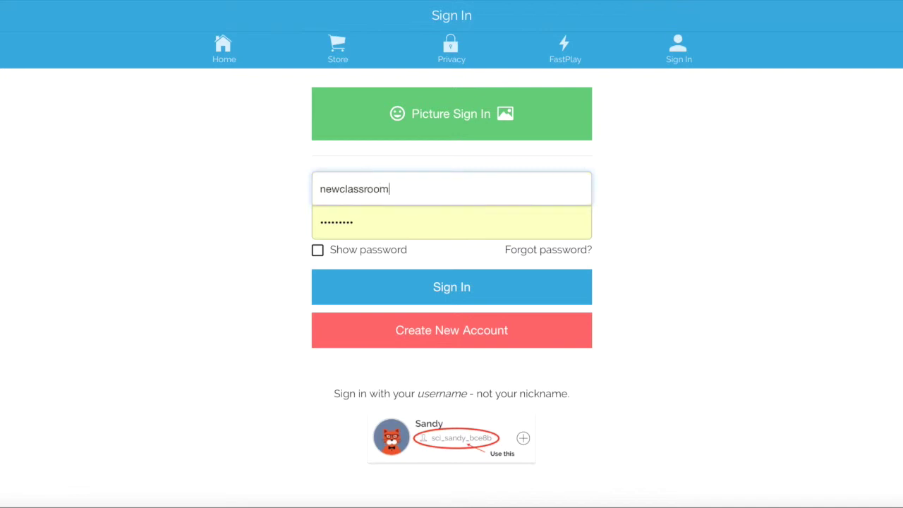
double_click(363, 224)
text(•••••••)
click(417, 301)
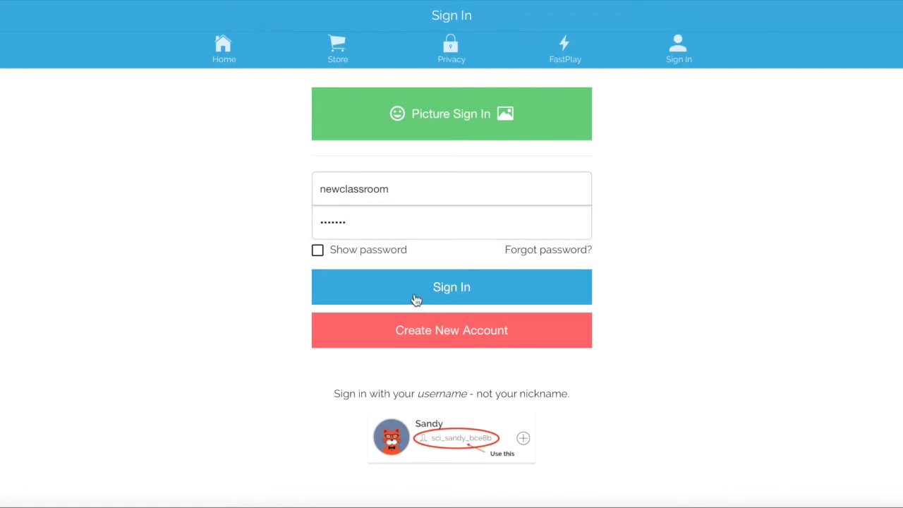
click(477, 93)
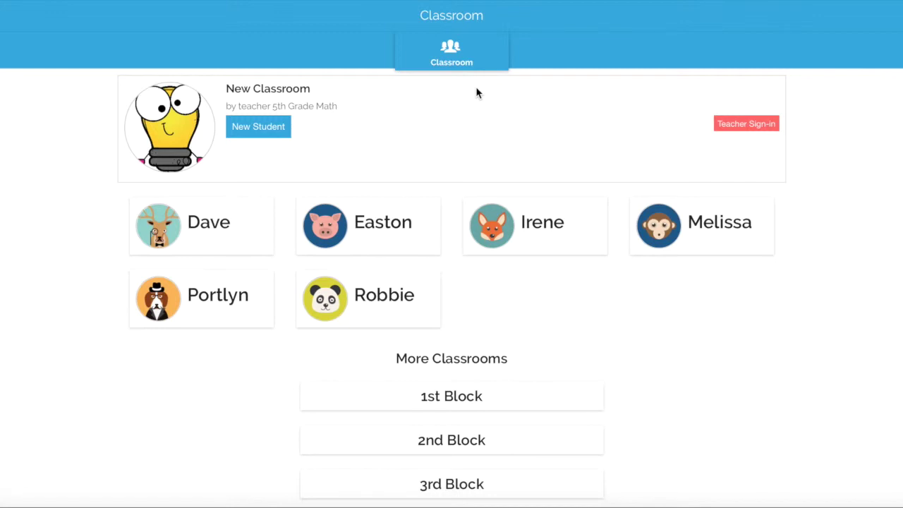
- Log in as that student with his custom password, then open Sign Out
click(202, 223)
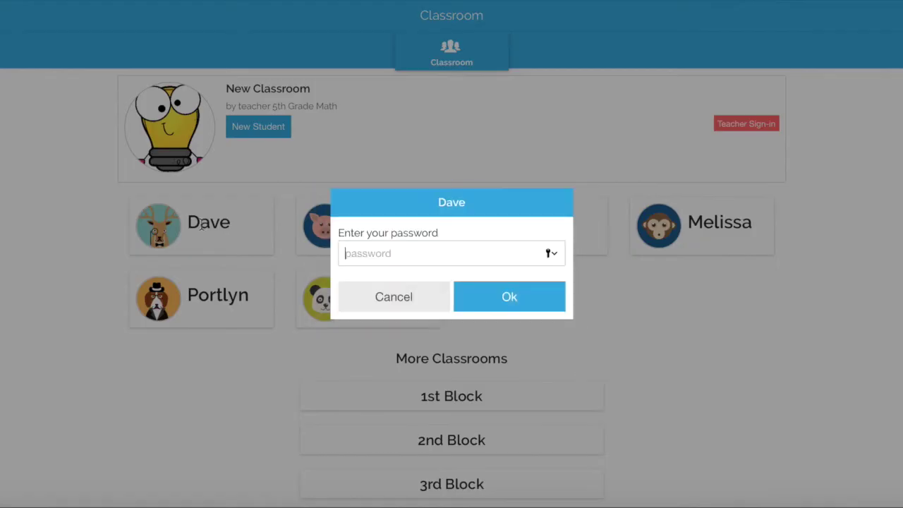
click(554, 295)
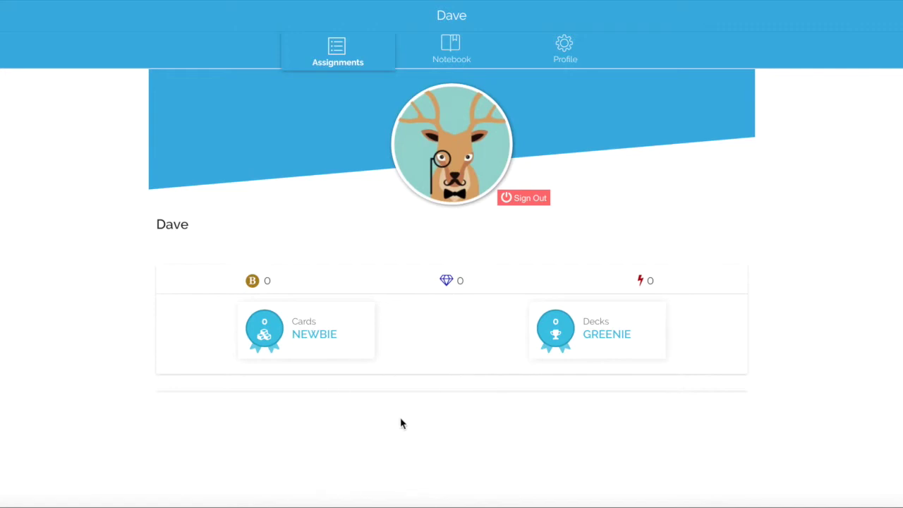
click(531, 199)
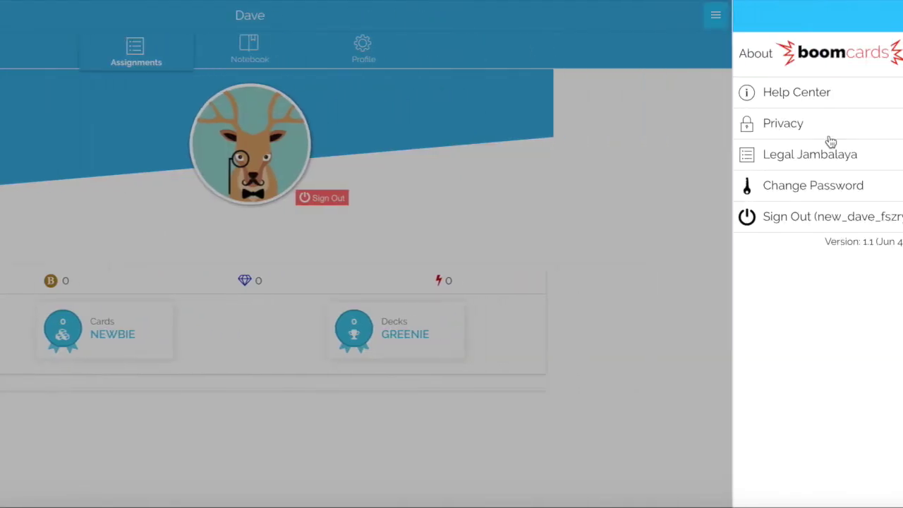
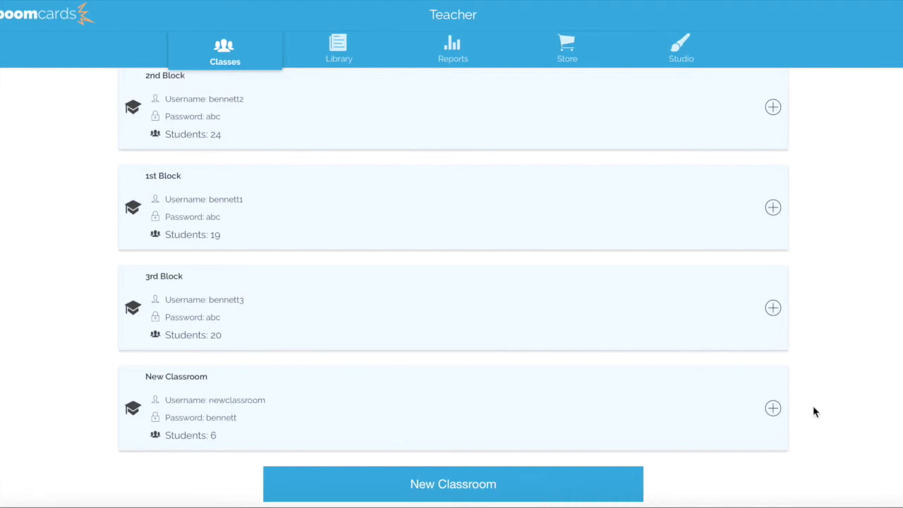
click(773, 411)
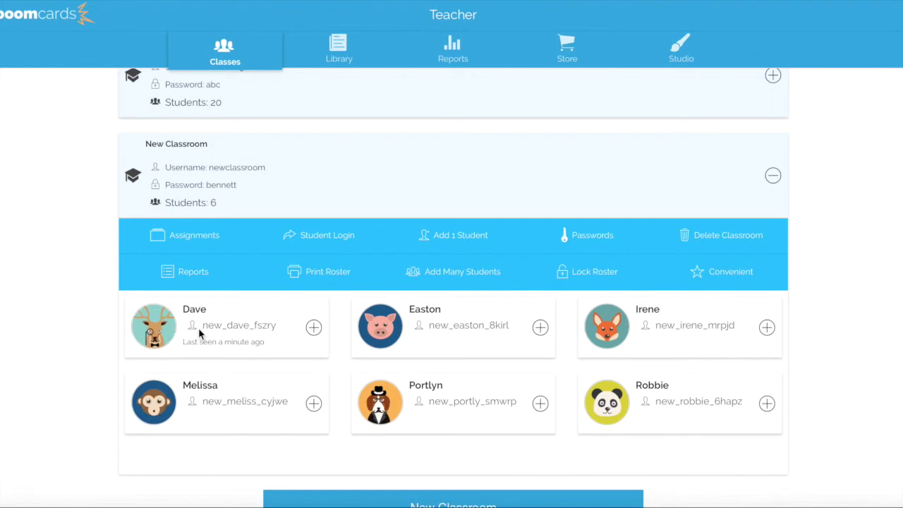
click(241, 328)
click(276, 330)
drag(275, 330, 197, 335)
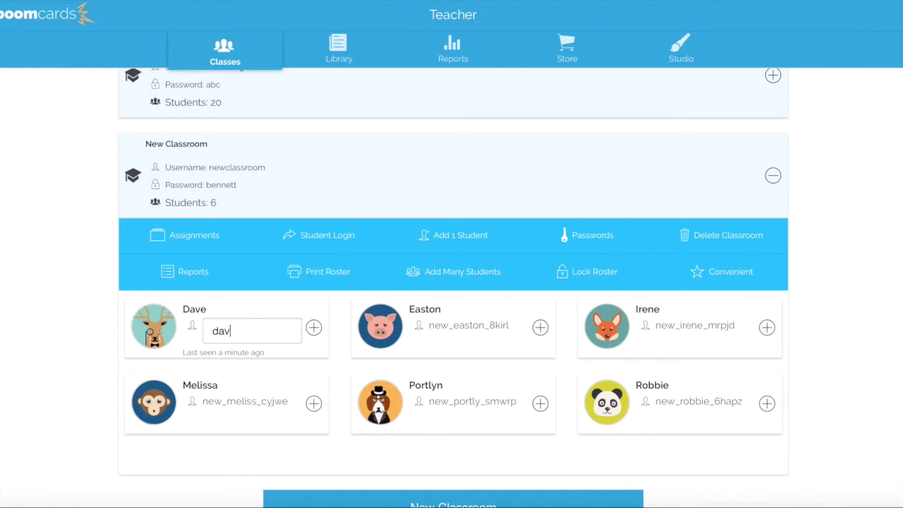
click(312, 348)
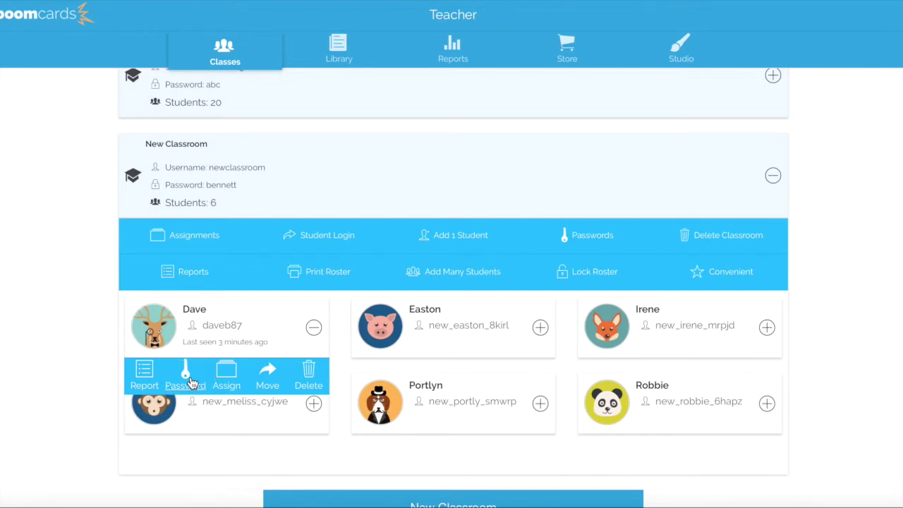
- Set a new password on Dave's card, then sign out of the teacher account
click(192, 384)
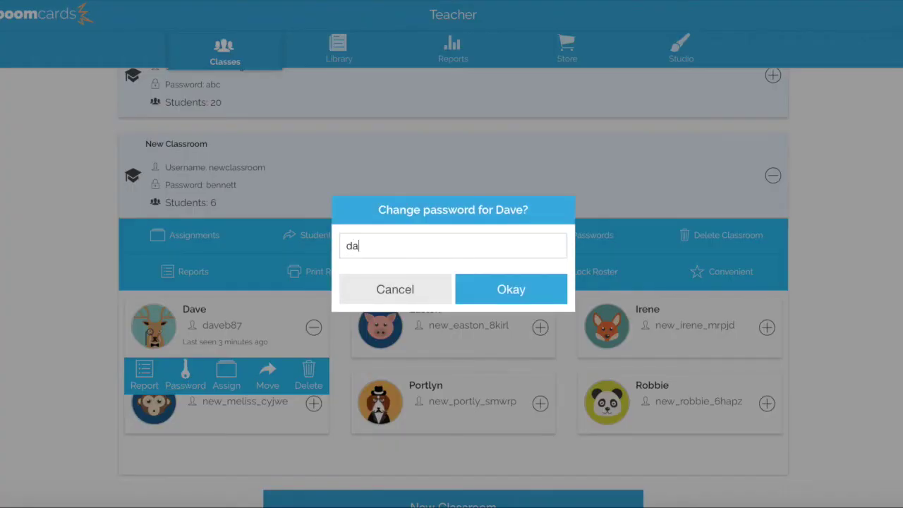
click(506, 290)
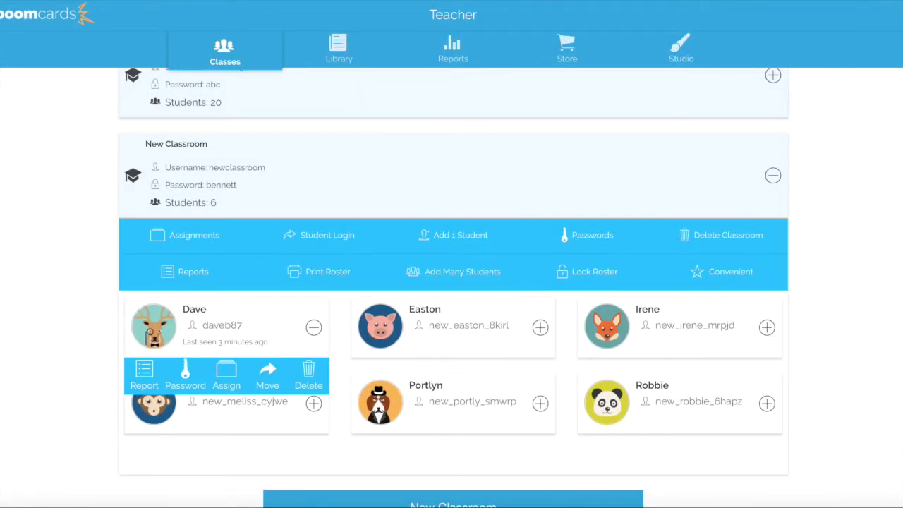
click(902, 14)
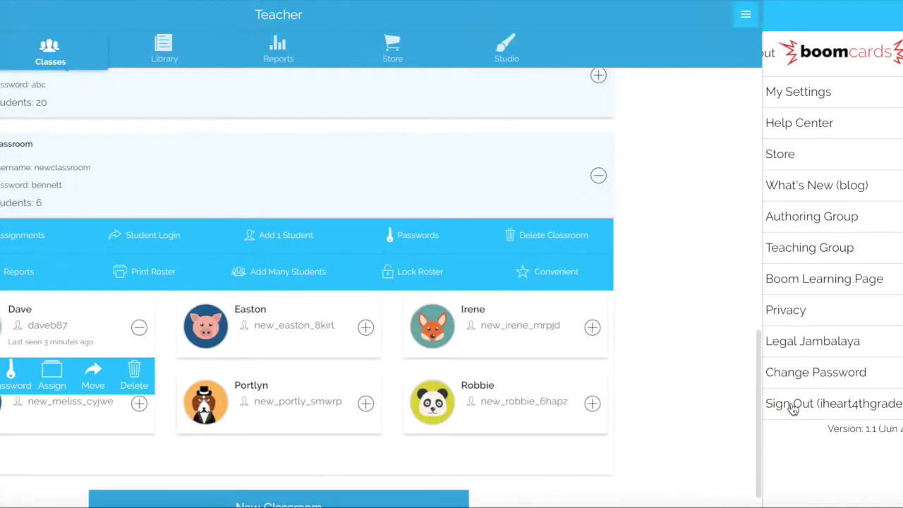
click(792, 405)
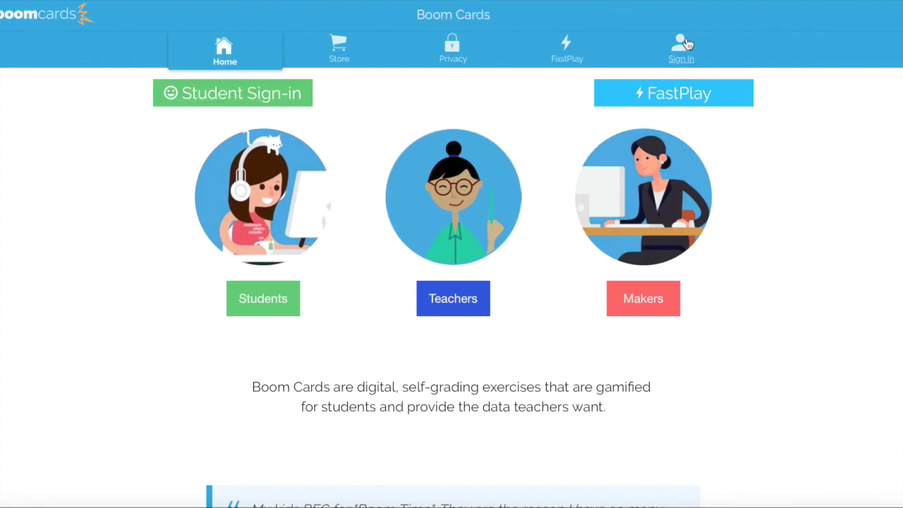
click(238, 99)
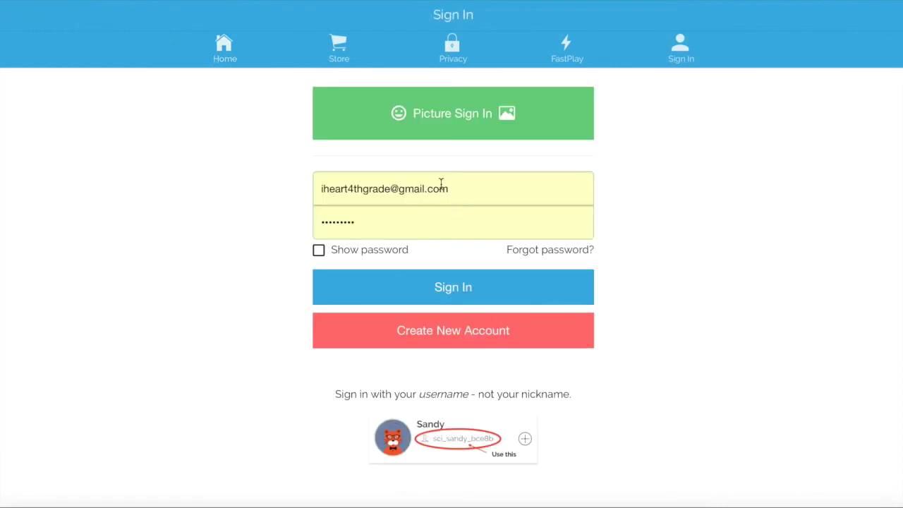
drag(468, 192, 321, 189)
text(dav)
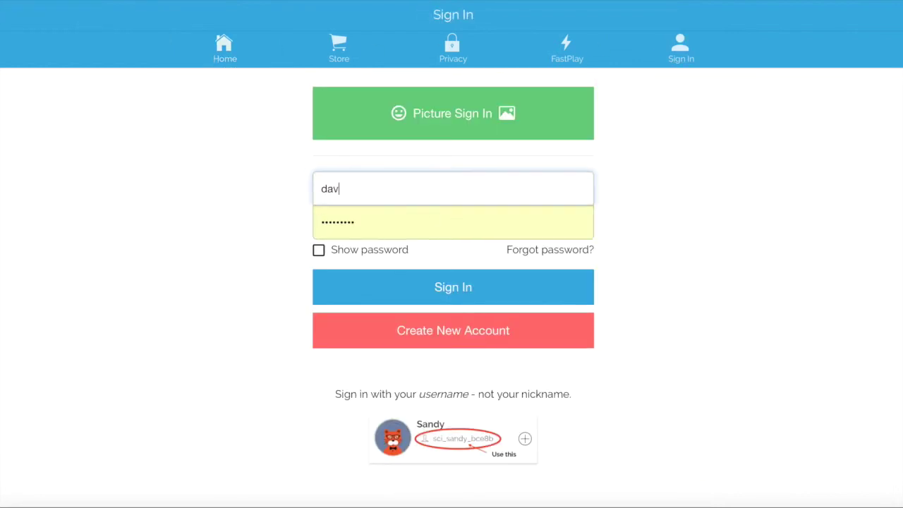
text(eb87)
drag(365, 220, 254, 210)
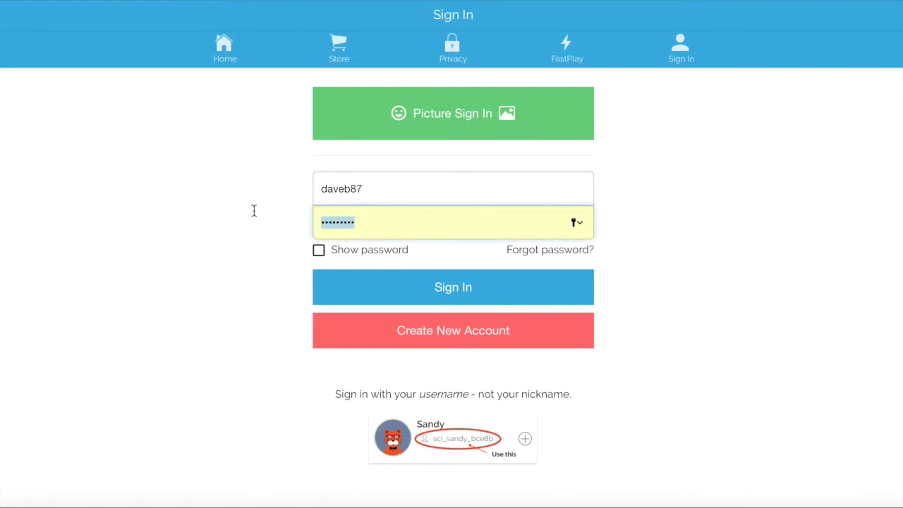
text(••••)
click(393, 287)
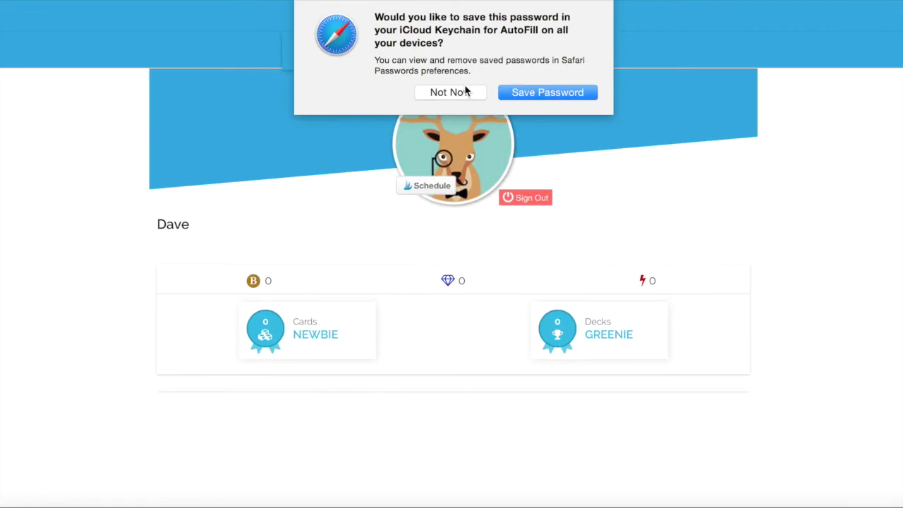
click(463, 91)
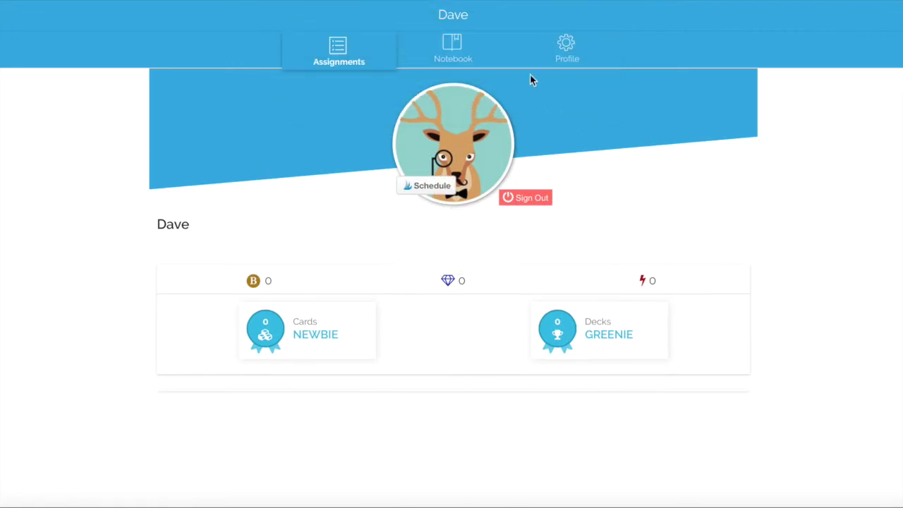